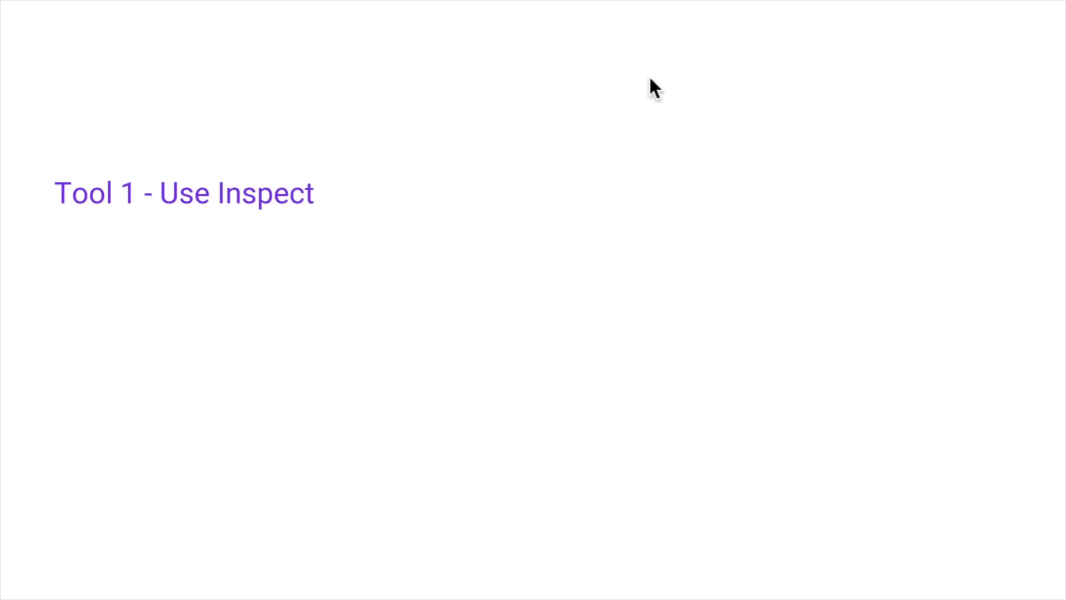
Step: Bring up the web page's context menu to inspect it
right_click(649, 75)
Step: Open DevTools on the Network panel and reload the page to capture its requests
left_click(694, 498)
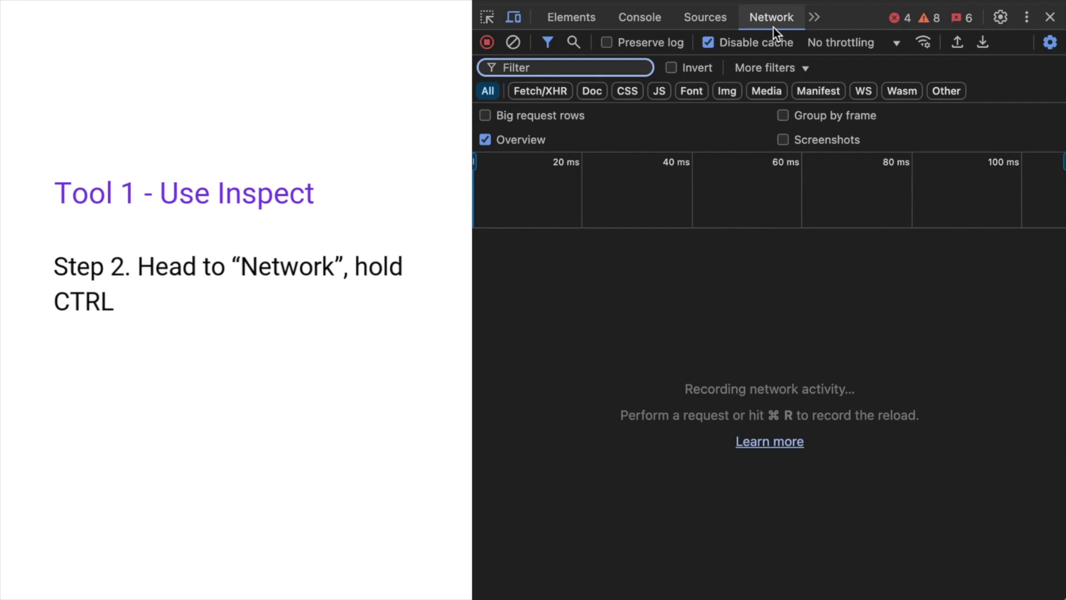
key("ctrl+r")
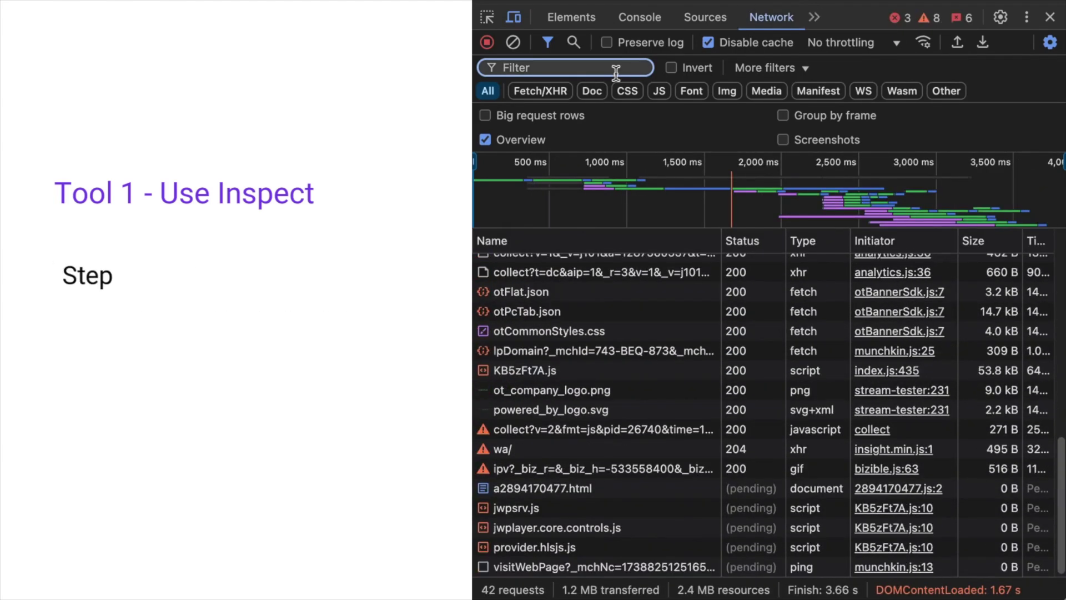
type("m3u8")
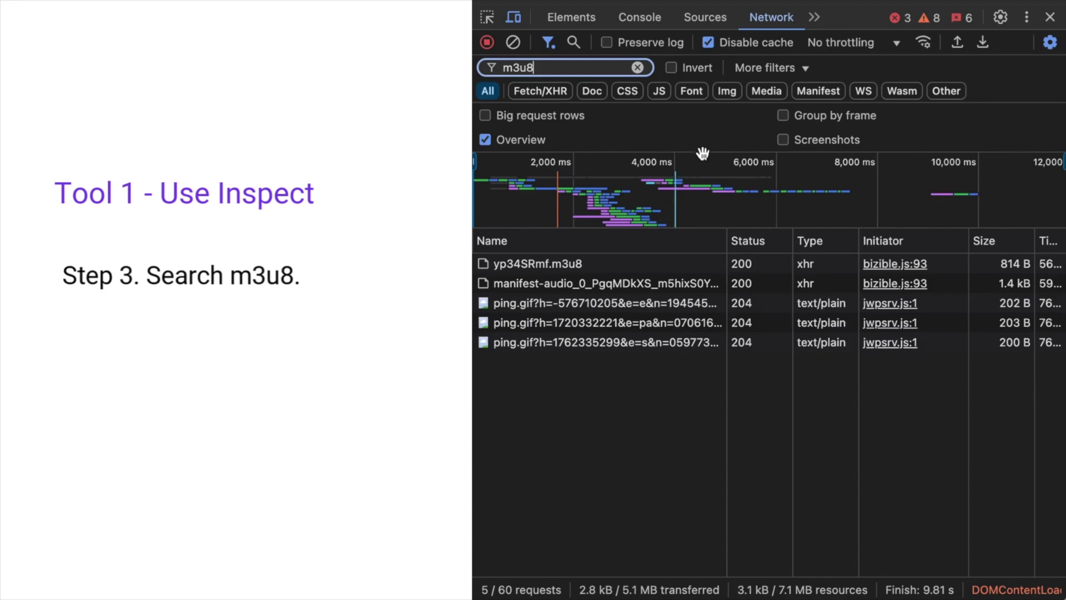
Step: Inspect the yp34SRmf.m3u8 playlist response, highlighting the .m3u8 entries on lines 11 and 13
left_click(563, 264)
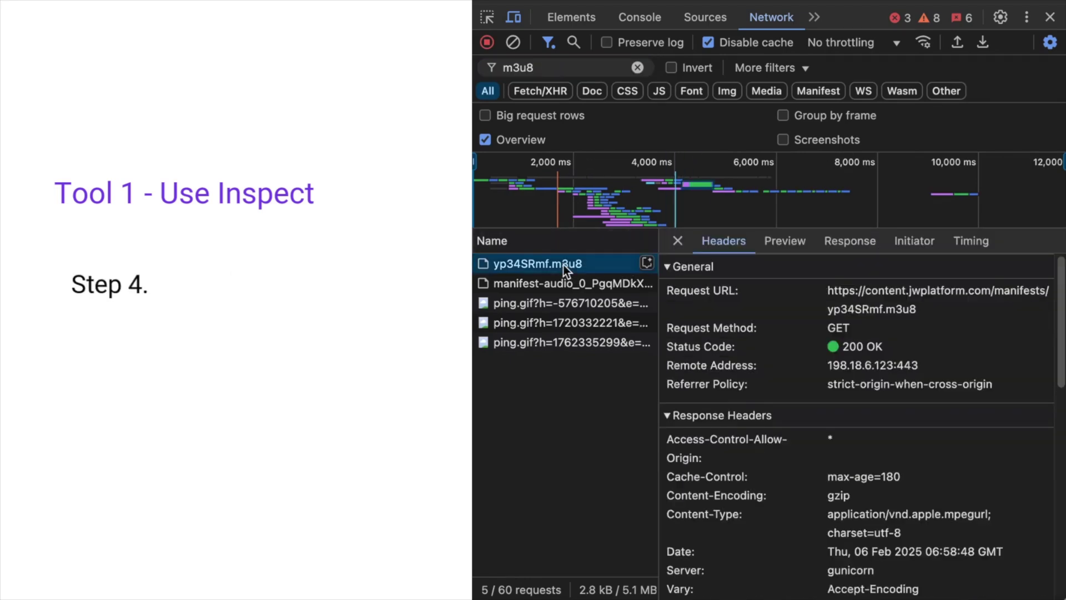
left_click(853, 249)
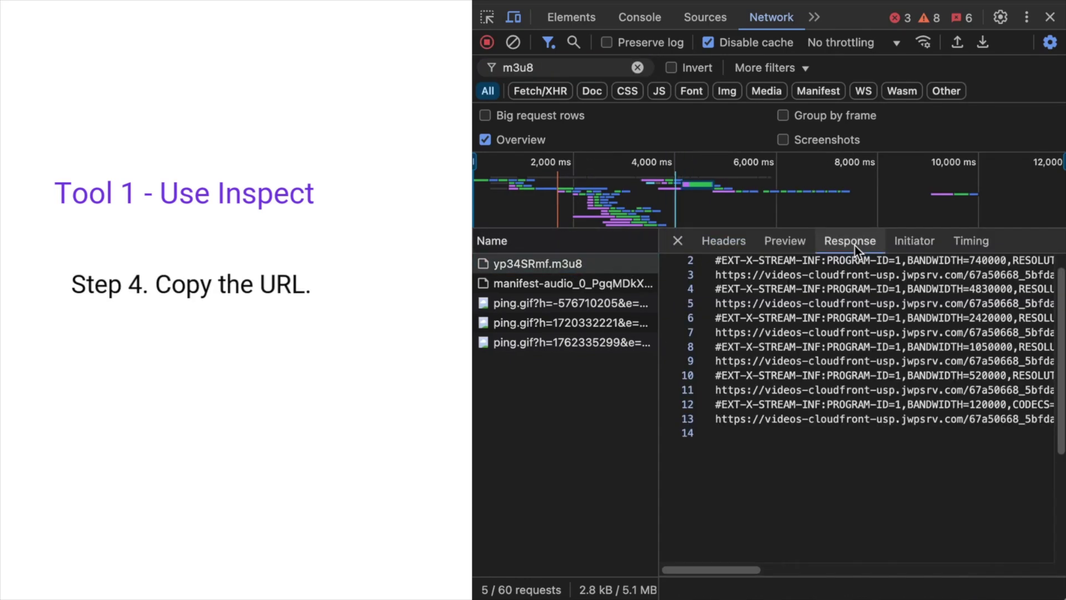
left_click_drag(754, 576, 1025, 567)
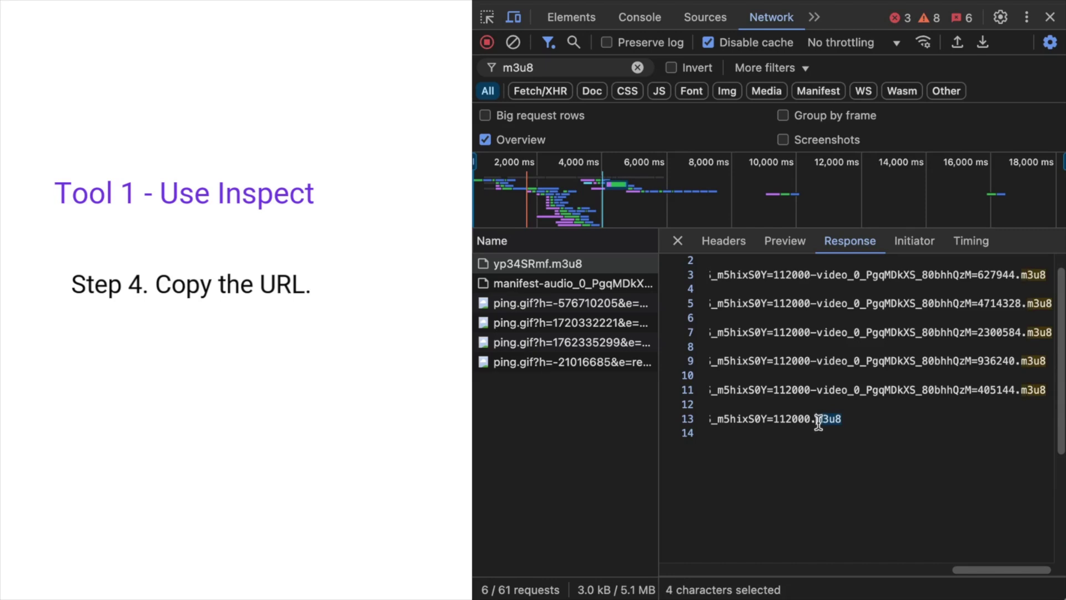
left_click_drag(876, 421, 810, 419)
left_click_drag(1015, 391, 1047, 390)
left_click(678, 239)
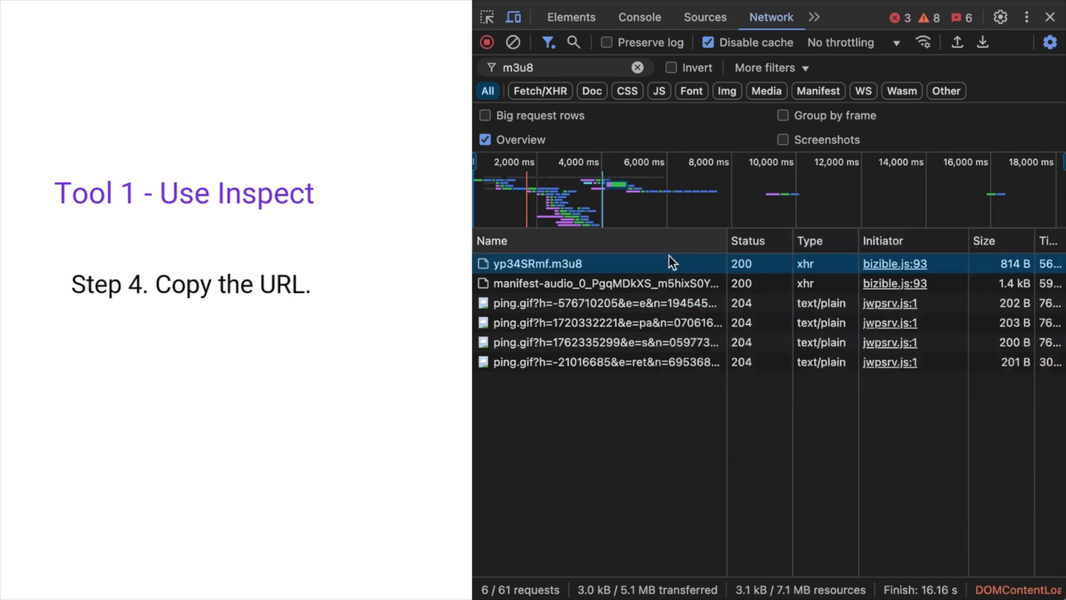
Step: Review the audio manifest's lines 10-20, then copy the yp34SRmf.m3u8 request URL
left_click(541, 284)
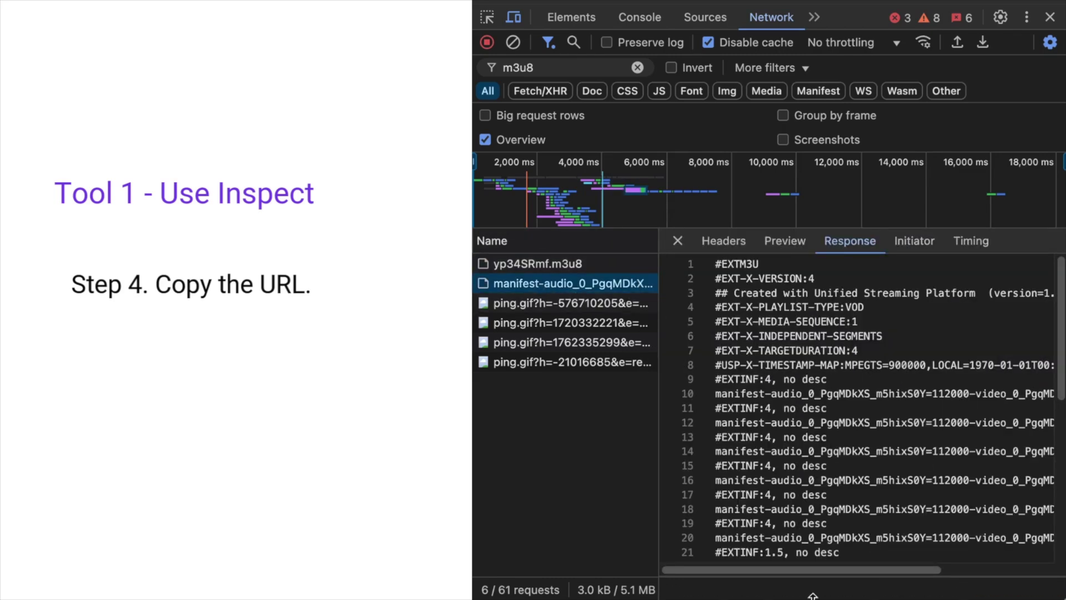
left_click_drag(822, 571, 1004, 558)
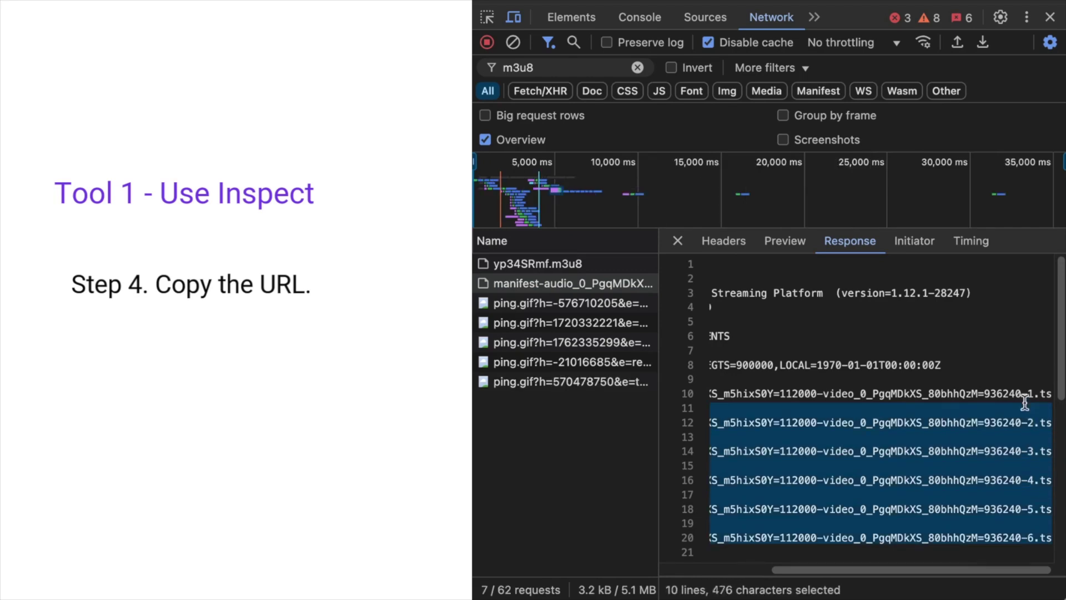
left_click_drag(1052, 539, 1020, 390)
left_click(990, 571)
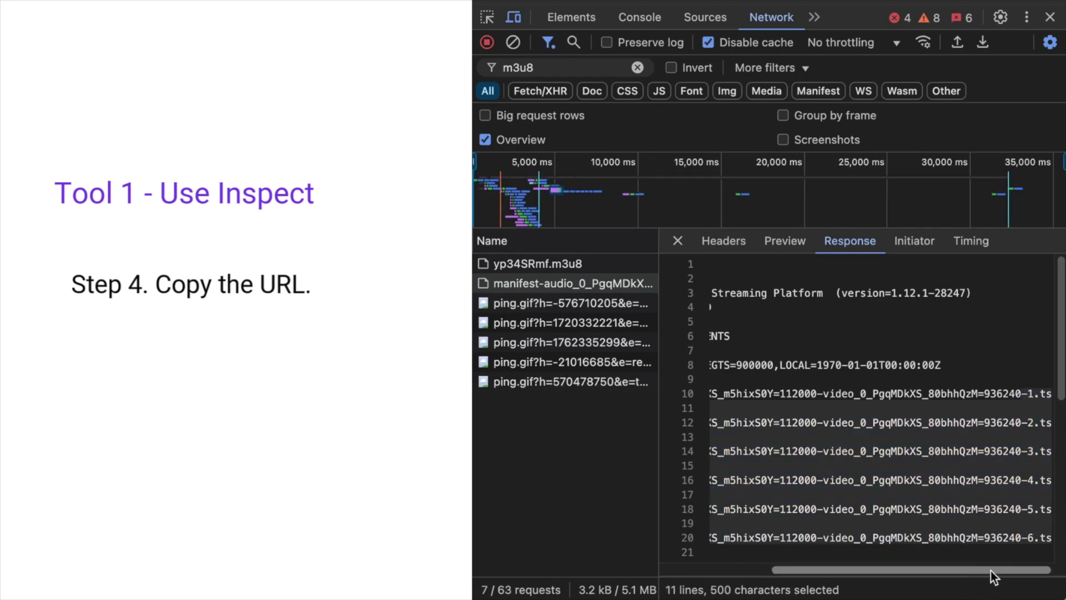
left_click(678, 241)
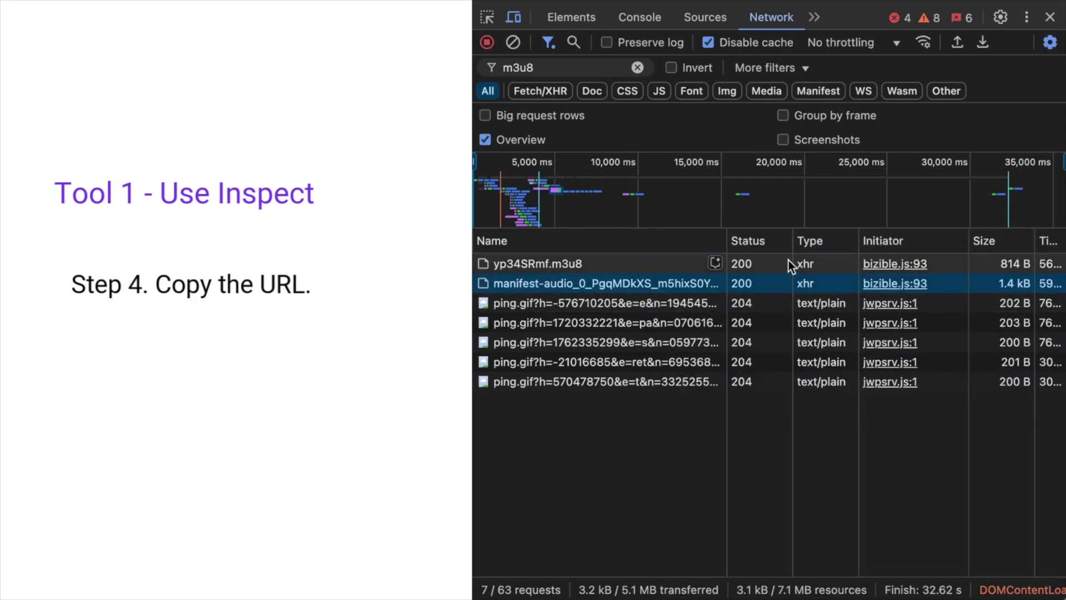
right_click(804, 264)
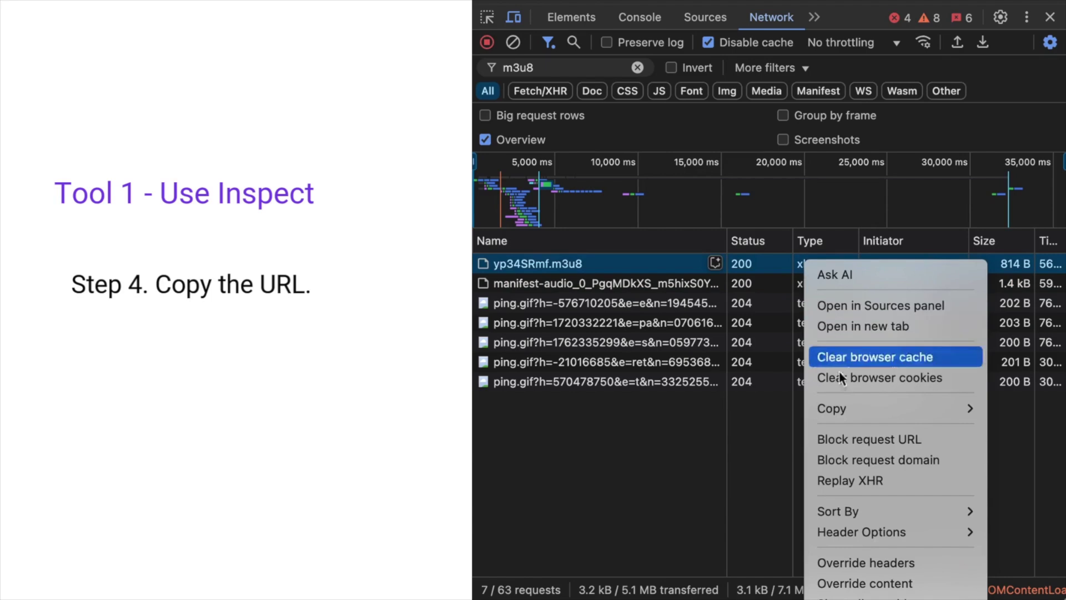
mouse_move(892, 408)
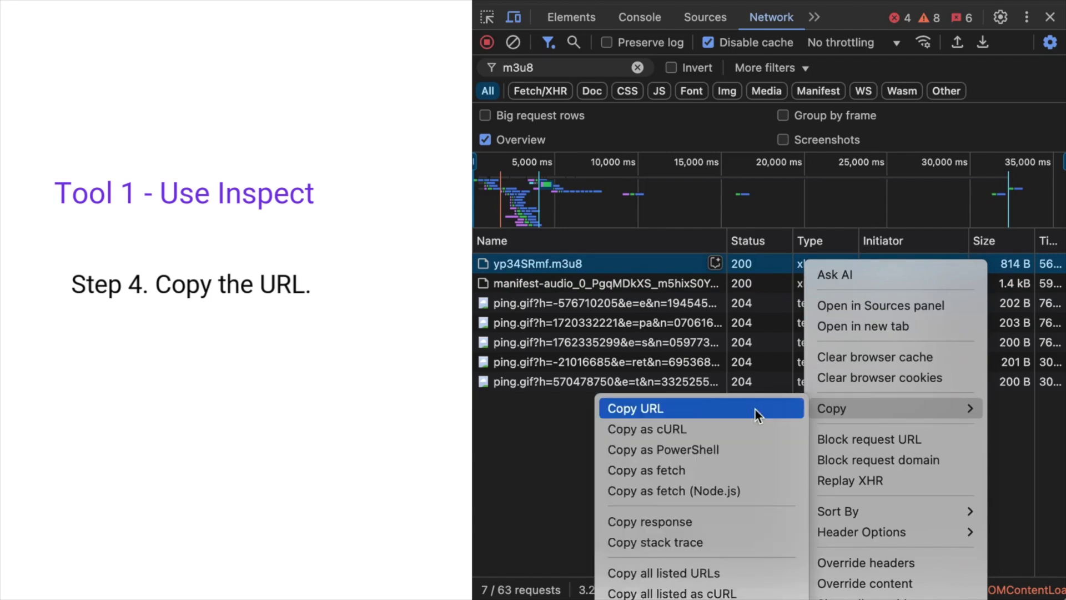
left_click(755, 409)
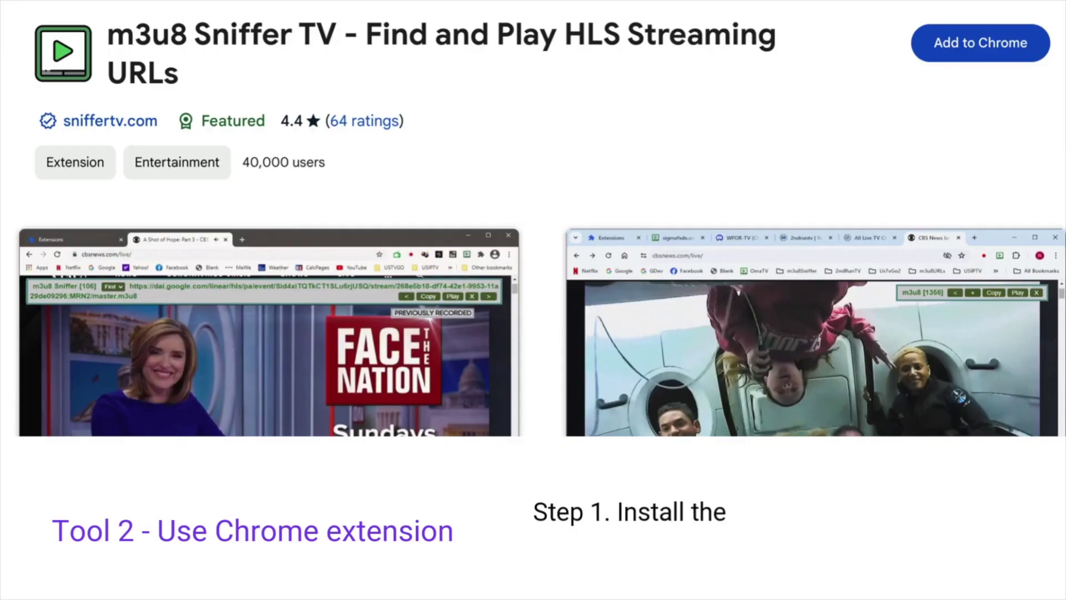
Step: Add the m3u8 Sniffer TV extension to Chrome from its Web Store page
left_click(969, 50)
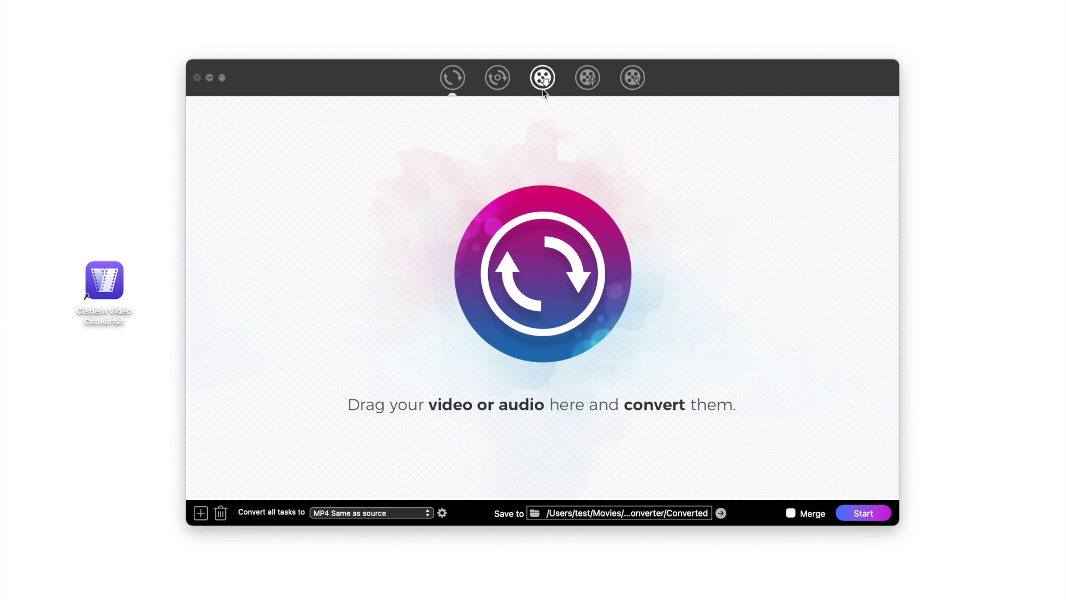
Step: Paste the copied yp34SRmf.m3u8 URL into the download box and load the video
left_click(542, 88)
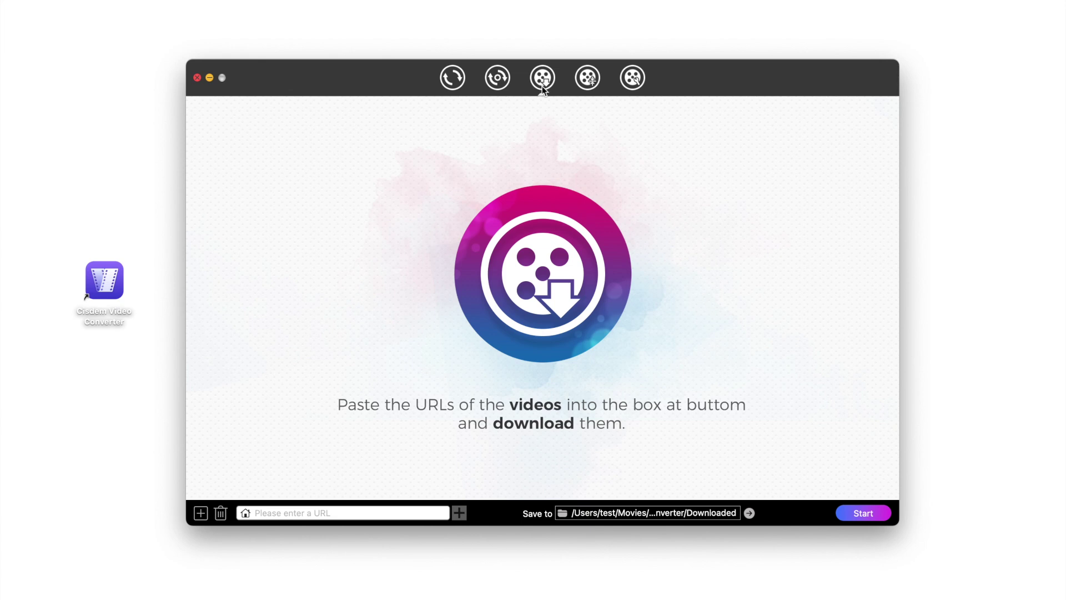
left_click(326, 516)
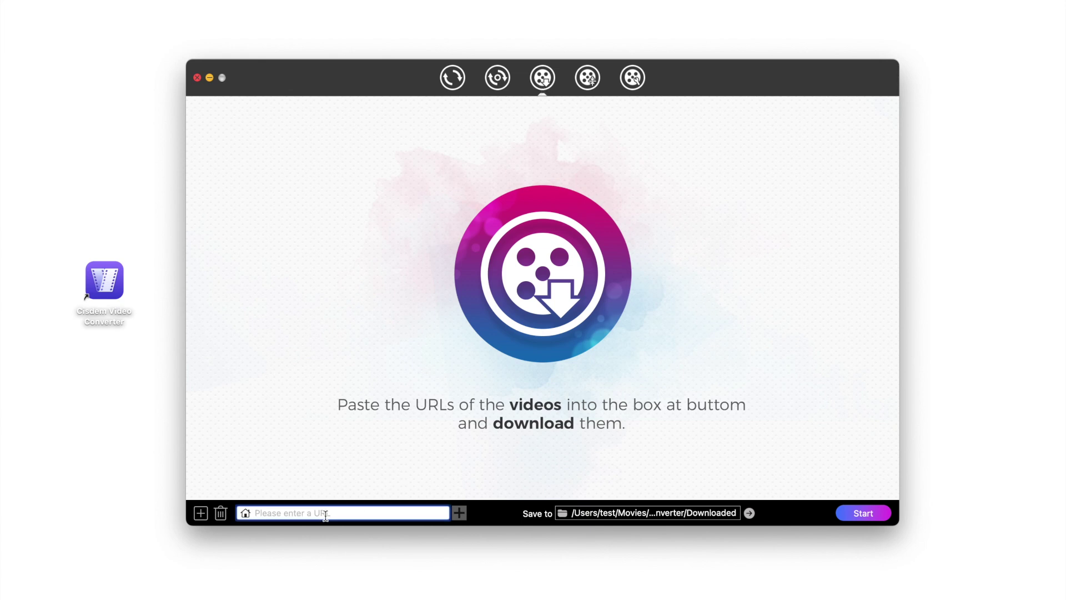
key("cmd+v")
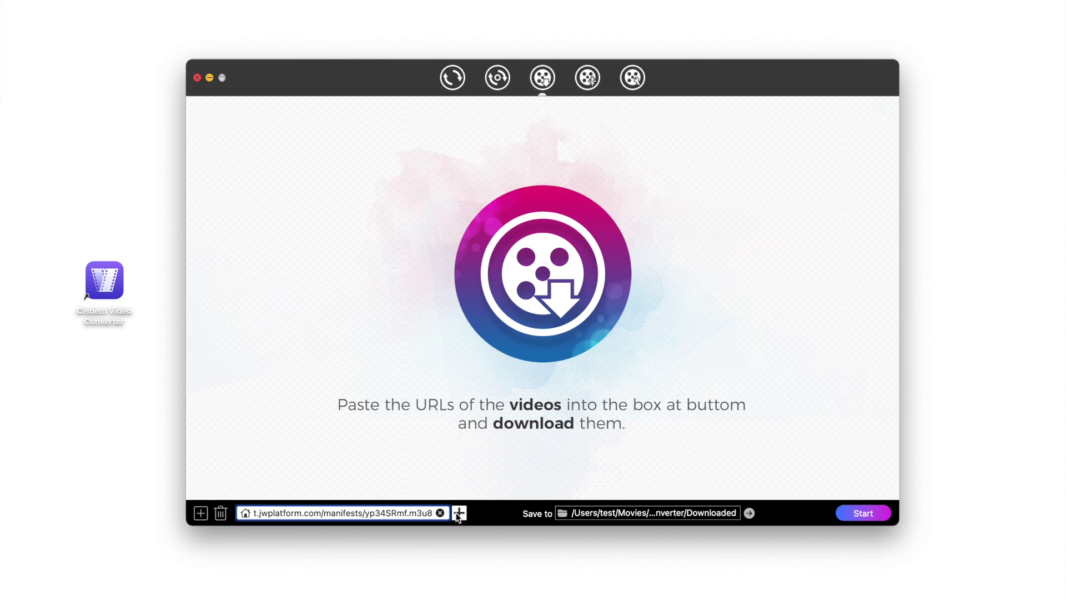
left_click(199, 514)
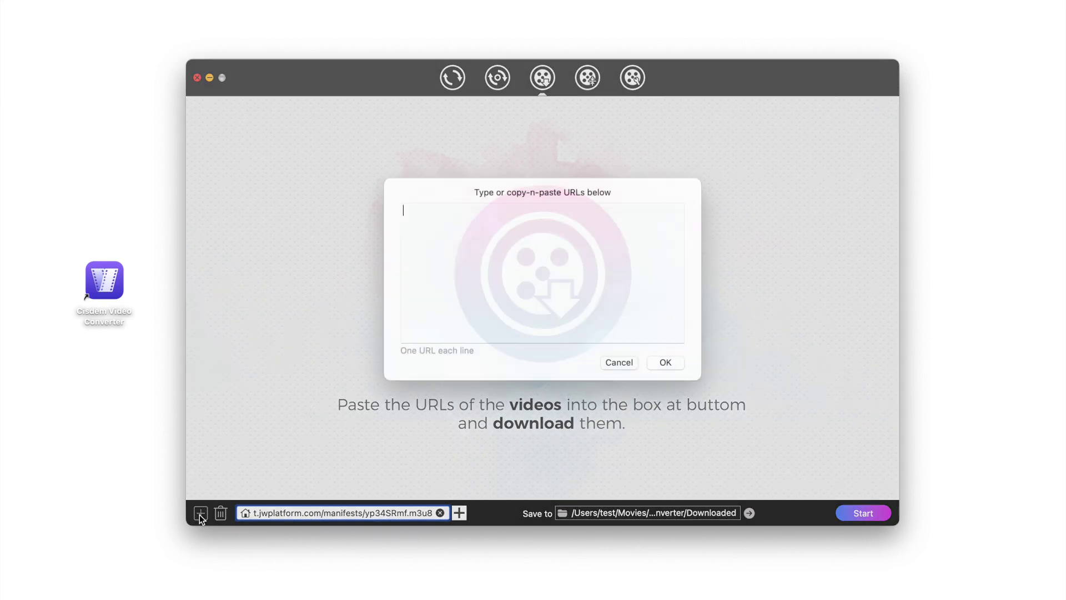
key("cmd+v")
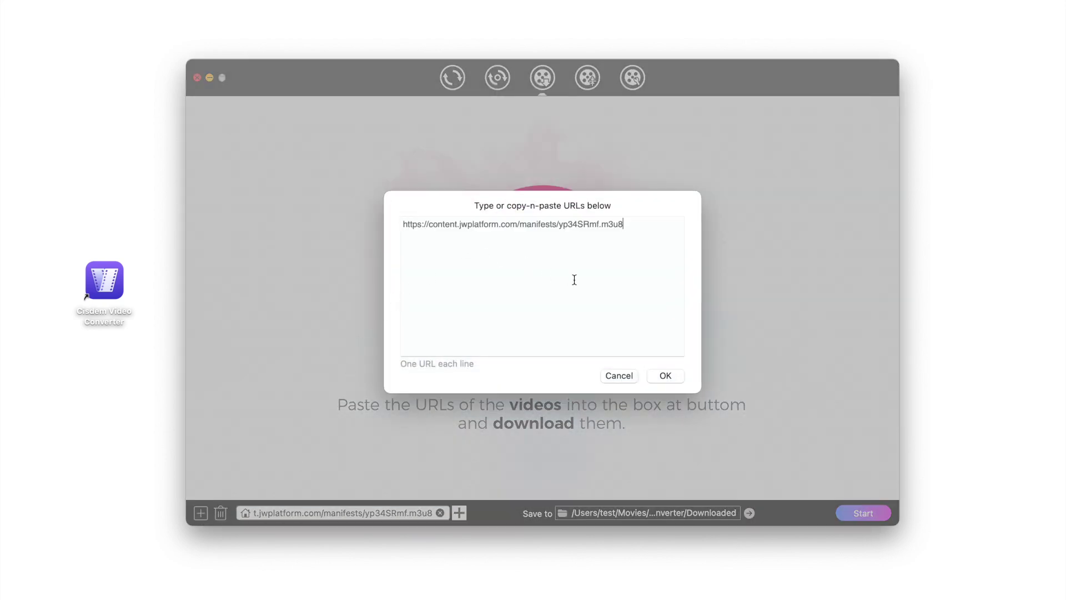
left_click(665, 377)
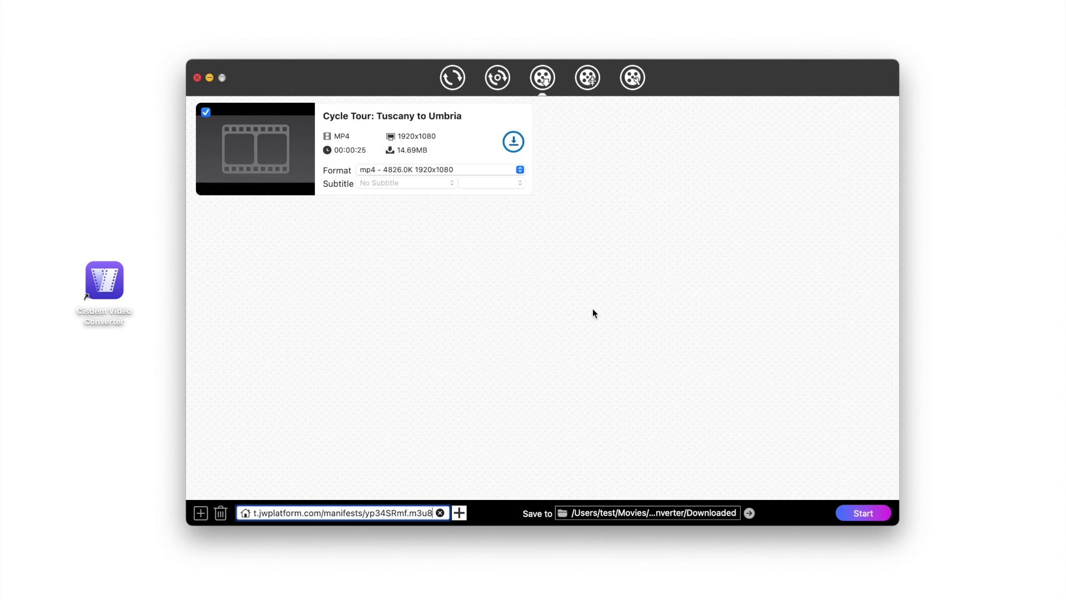
Step: Download Cycle Tour: Tuscany to Umbria in the 1920x1080 MP4 format
left_click(446, 169)
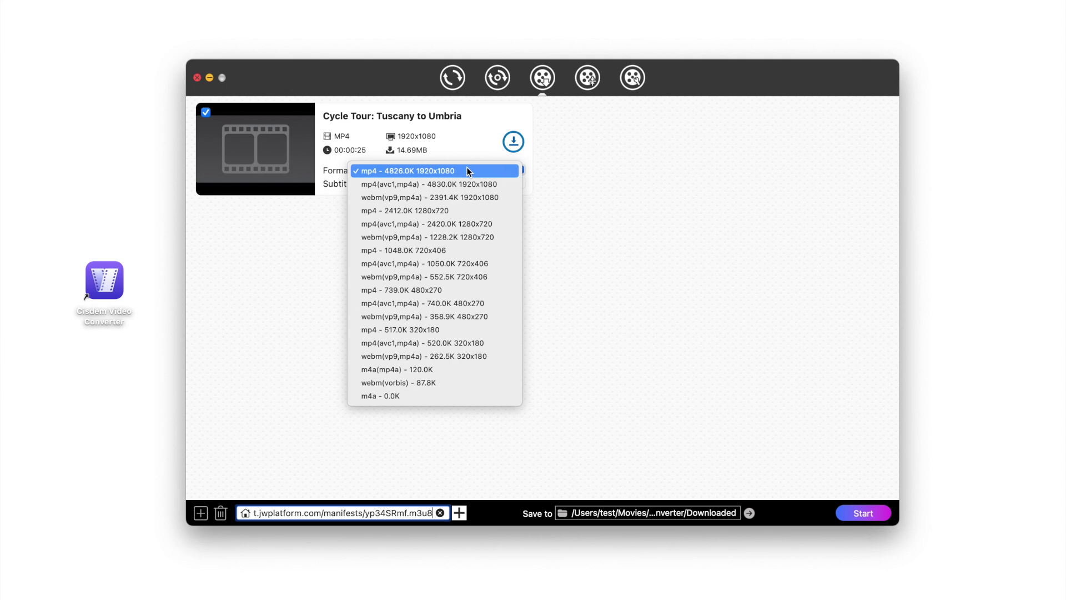
left_click(468, 171)
left_click(862, 515)
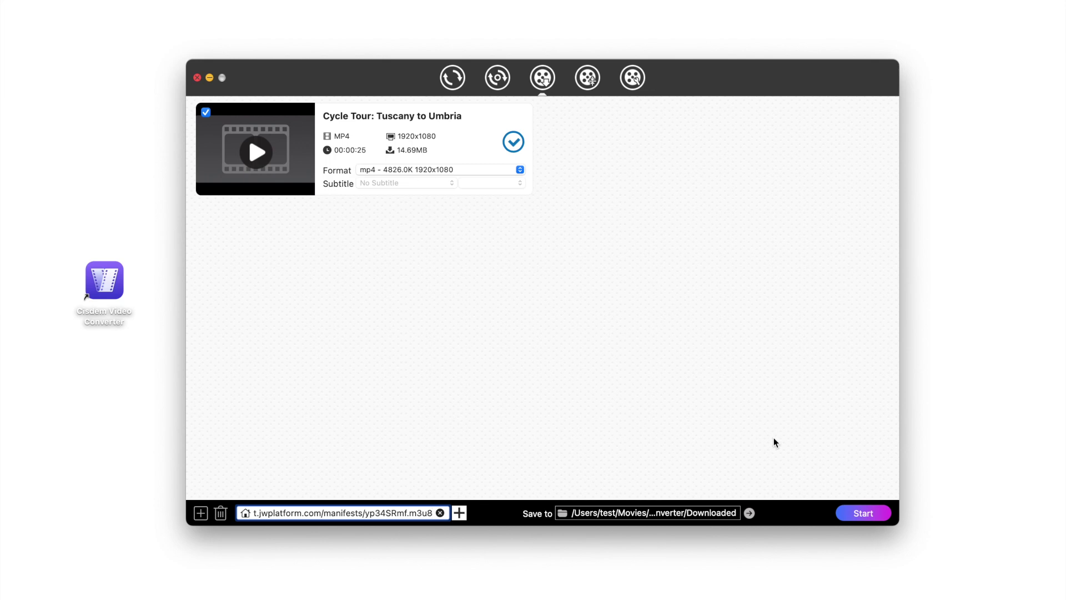
Step: Preview the downloaded cycling video, then reveal its file in Finder
left_click(255, 152)
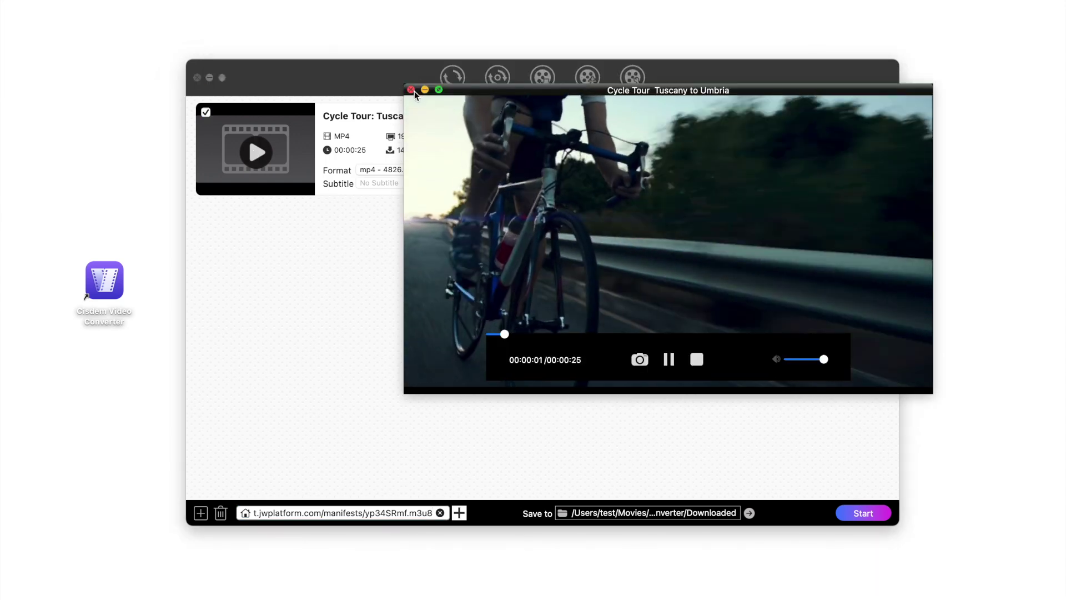
left_click(413, 91)
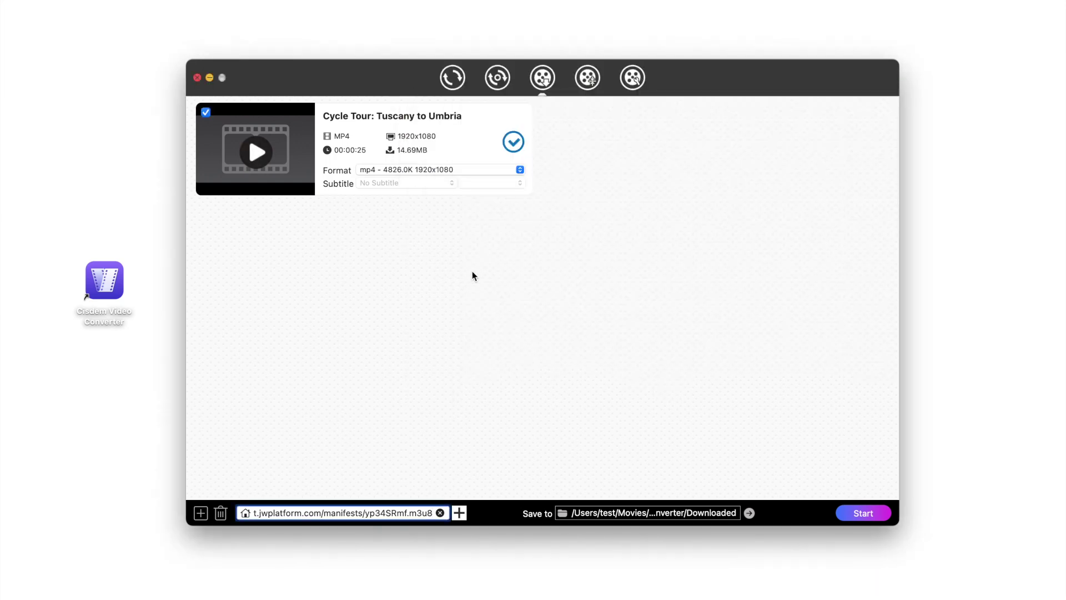
left_click(514, 143)
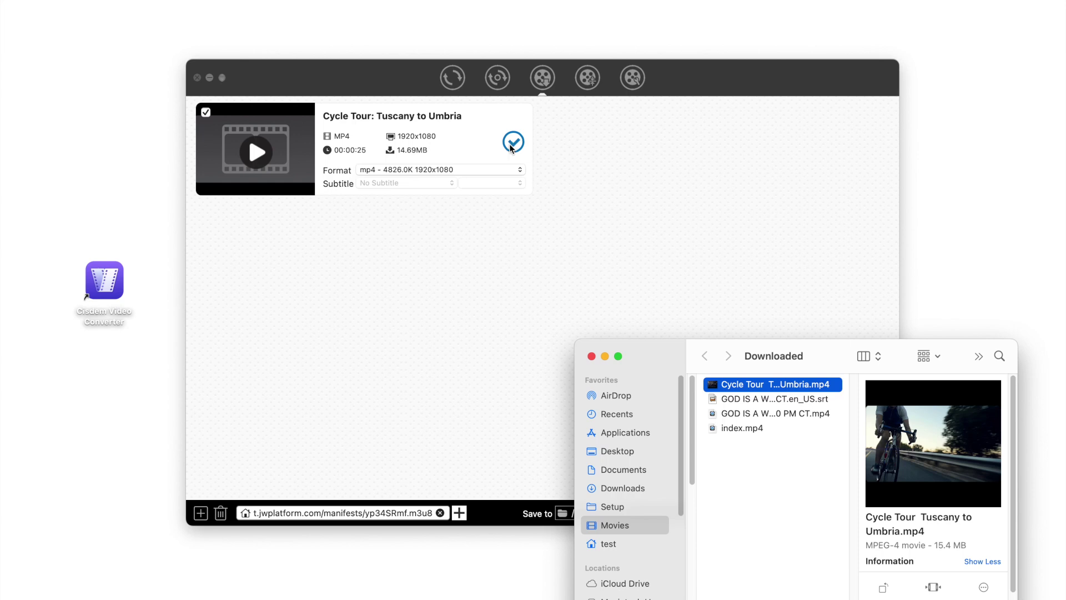
Step: Drag the downloaded Cycle Tour MP4 into the Convert section and show the output formats
left_click(453, 79)
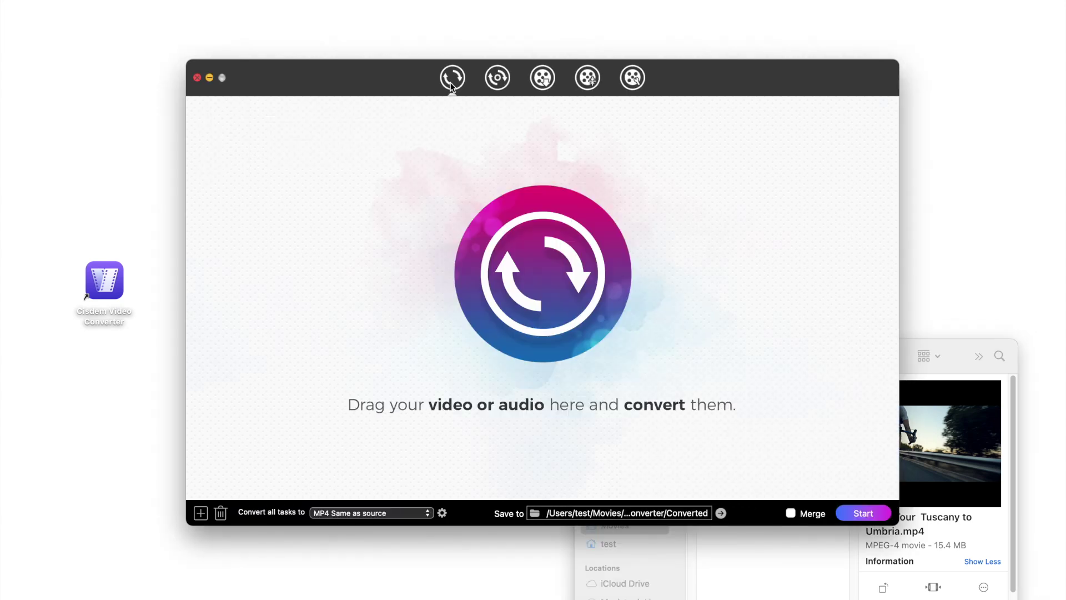
left_click(921, 377)
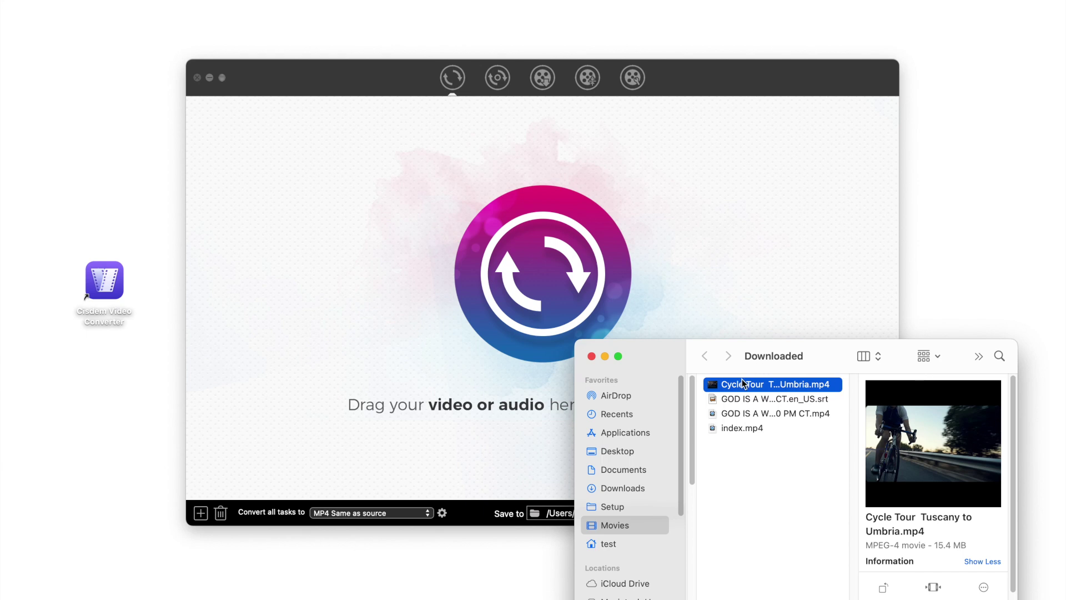
left_click_drag(743, 384, 588, 316)
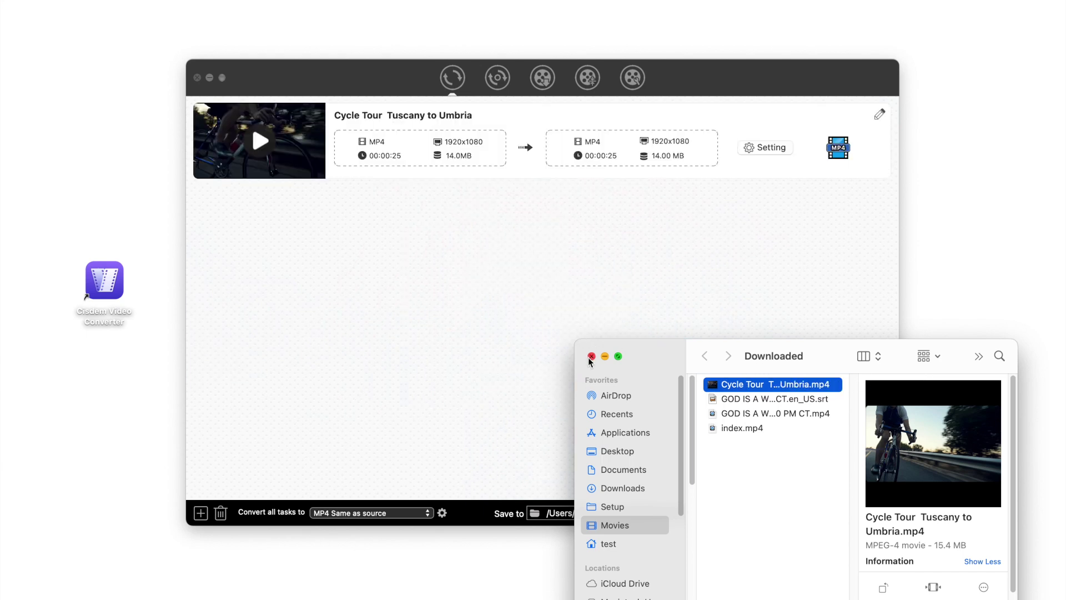
left_click(592, 356)
left_click(386, 514)
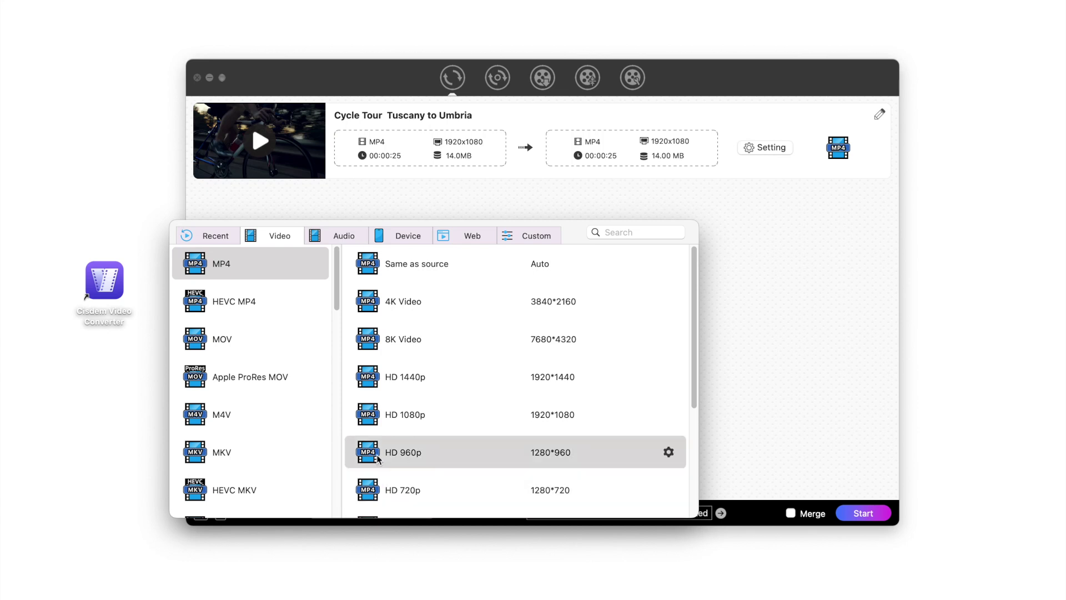
left_click_drag(335, 297, 349, 515)
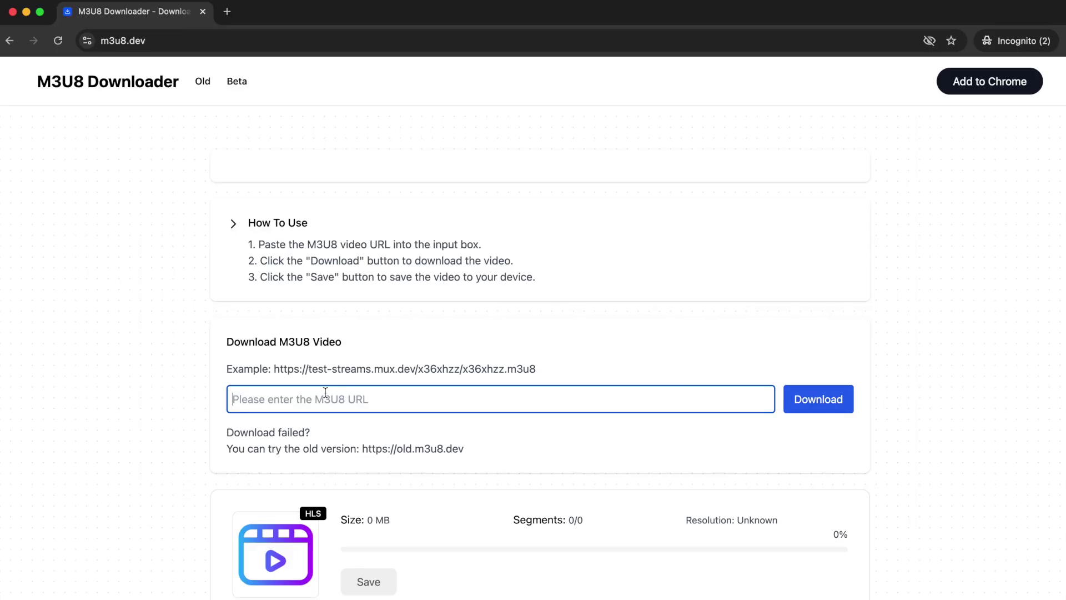
Step: Paste the yp34SRmf.m3u8 URL into m3u8.dev, download the stream and save the MP4
type("https://content.jwplatform.com/manifests/yp34SRmf.m3u8")
left_click(817, 401)
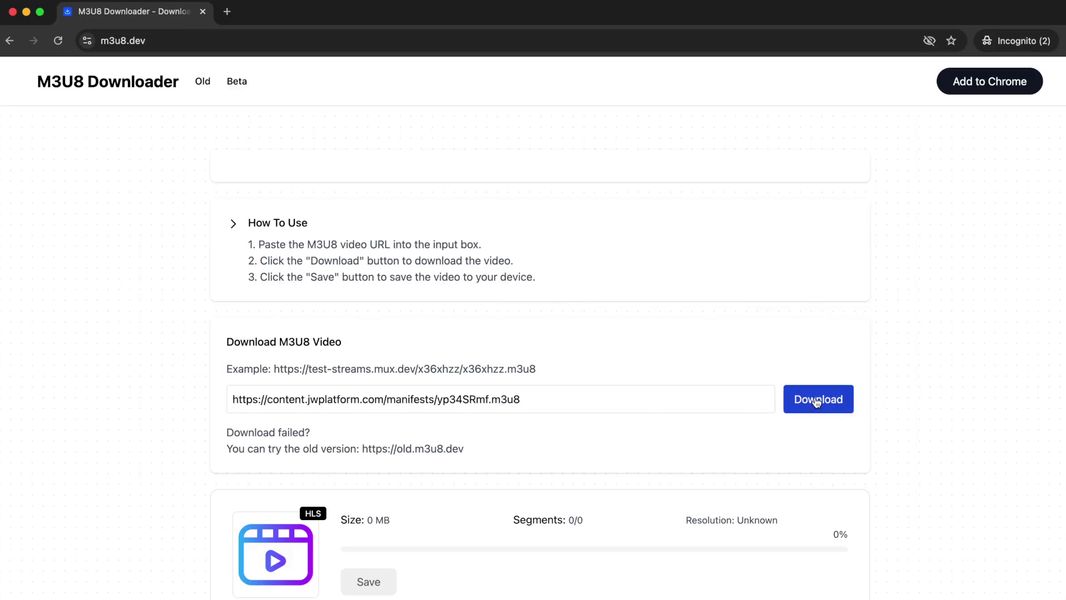
scroll(909, 509, "down", 3)
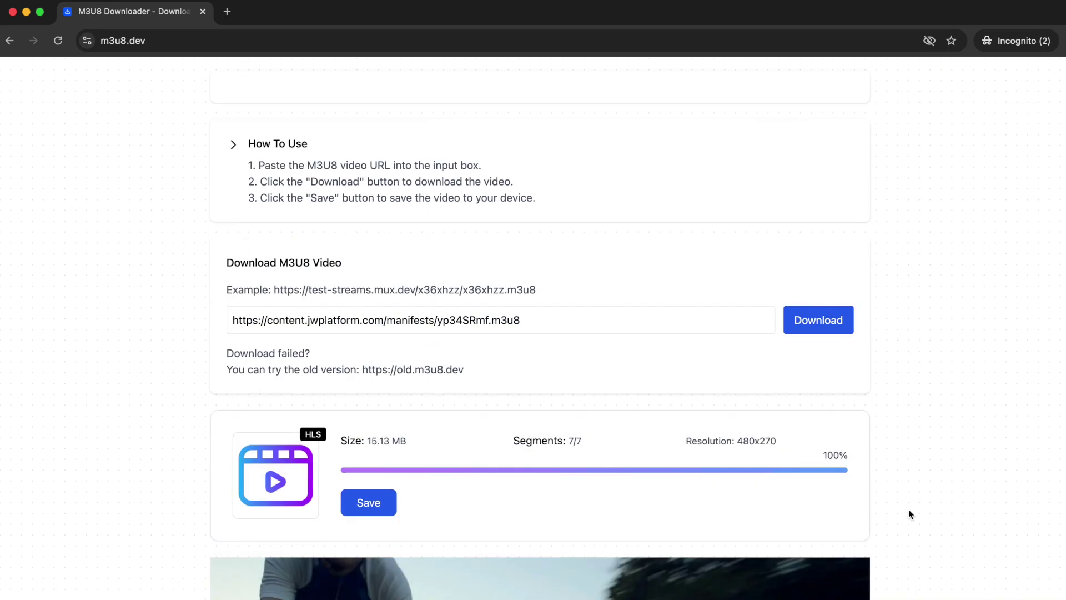
scroll(908, 514, "down", 3)
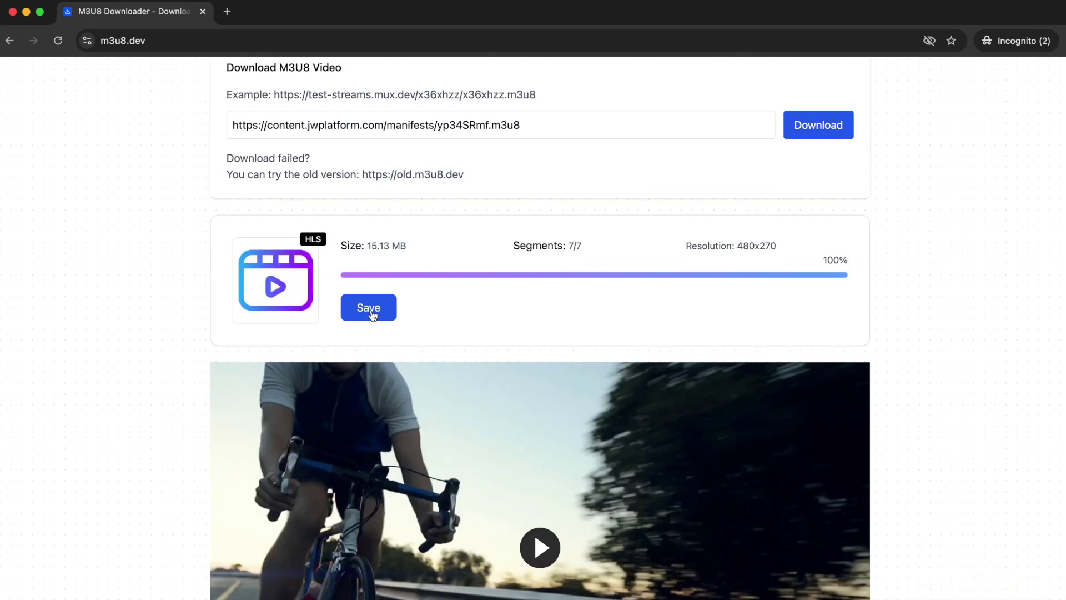
left_click(372, 315)
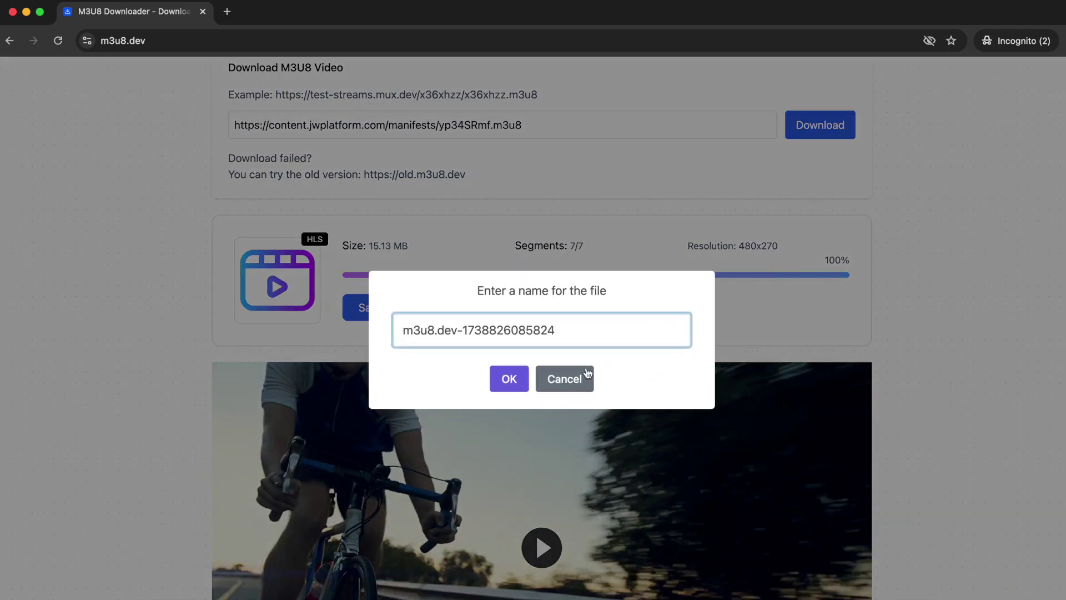
left_click(505, 382)
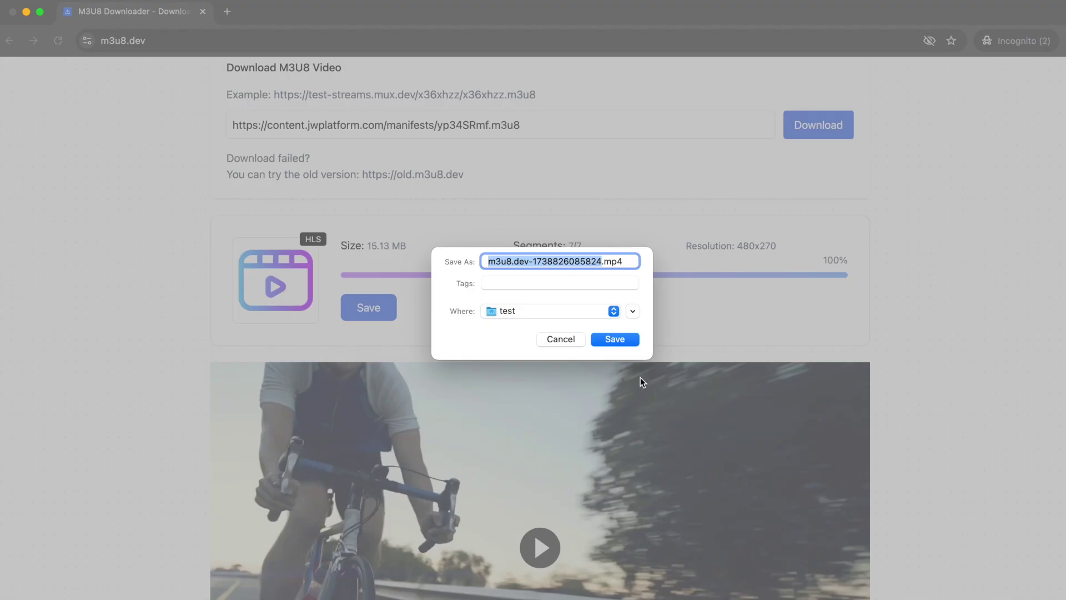
left_click(610, 341)
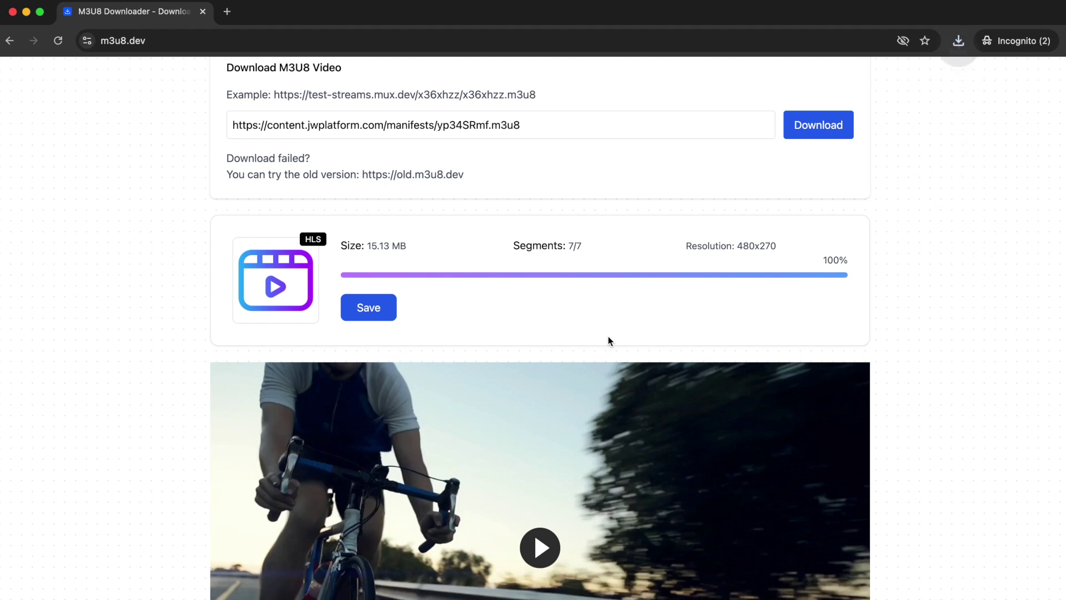